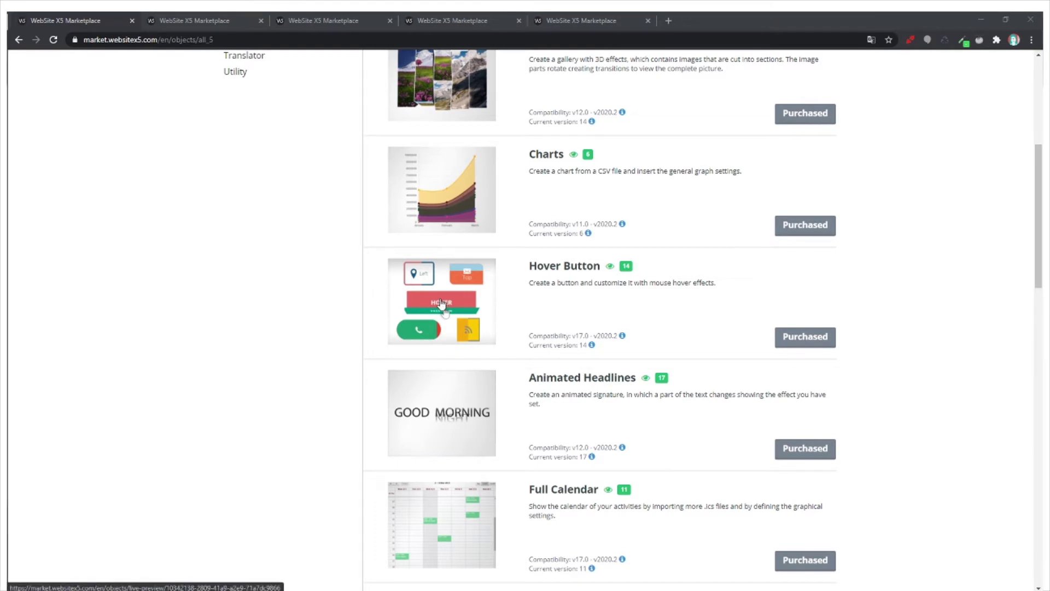
Preview the Hover Button and scroll its effect demos down to Icon Image & Corner Appearance
left_click(441, 302)
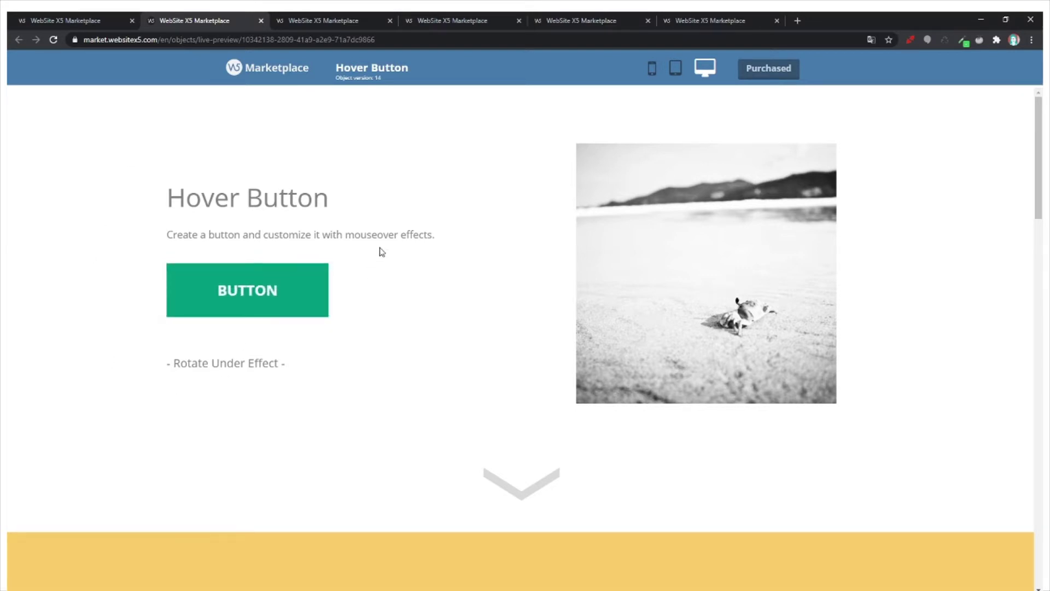
scroll(380, 247, "down", 4)
scroll(381, 246, "down", 3)
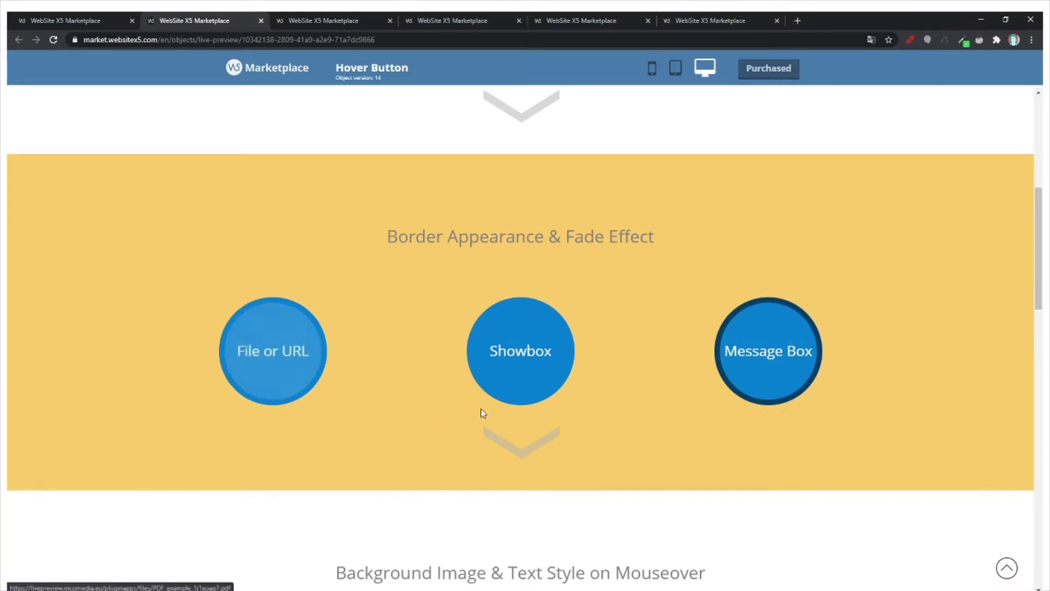
scroll(765, 359, "down", 6)
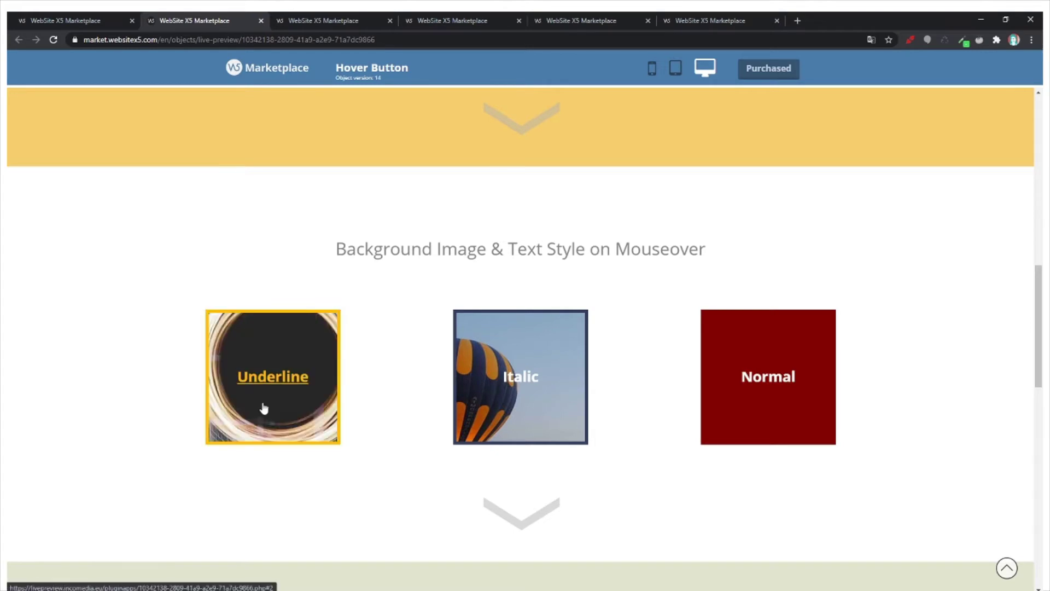
scroll(403, 405, "down", 4)
scroll(382, 378, "down", 3)
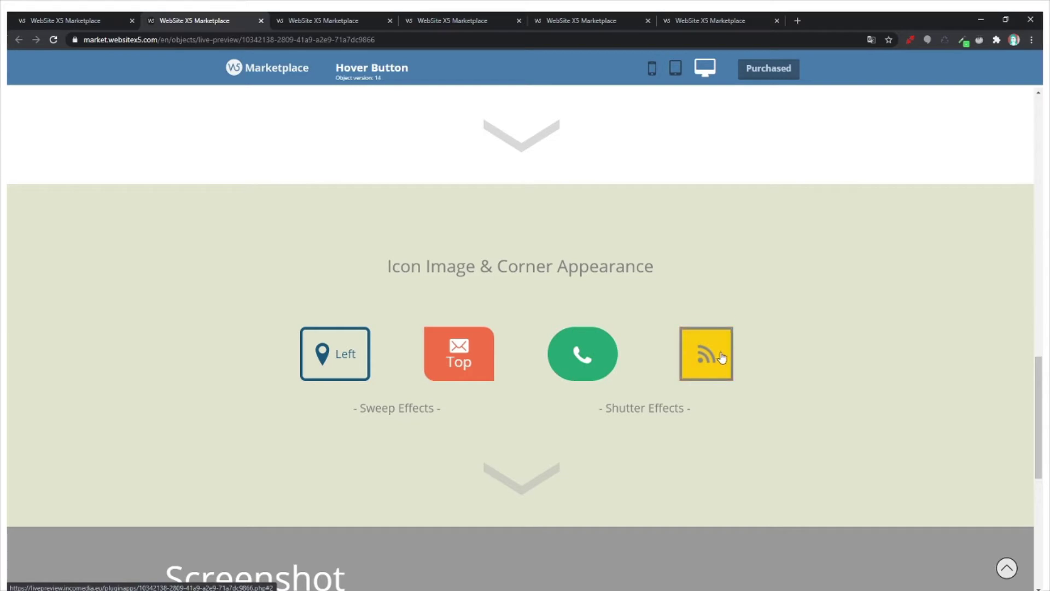
Scroll through the Green Bundle template's buttons, then bring up the La Cantina preview
left_click(319, 19)
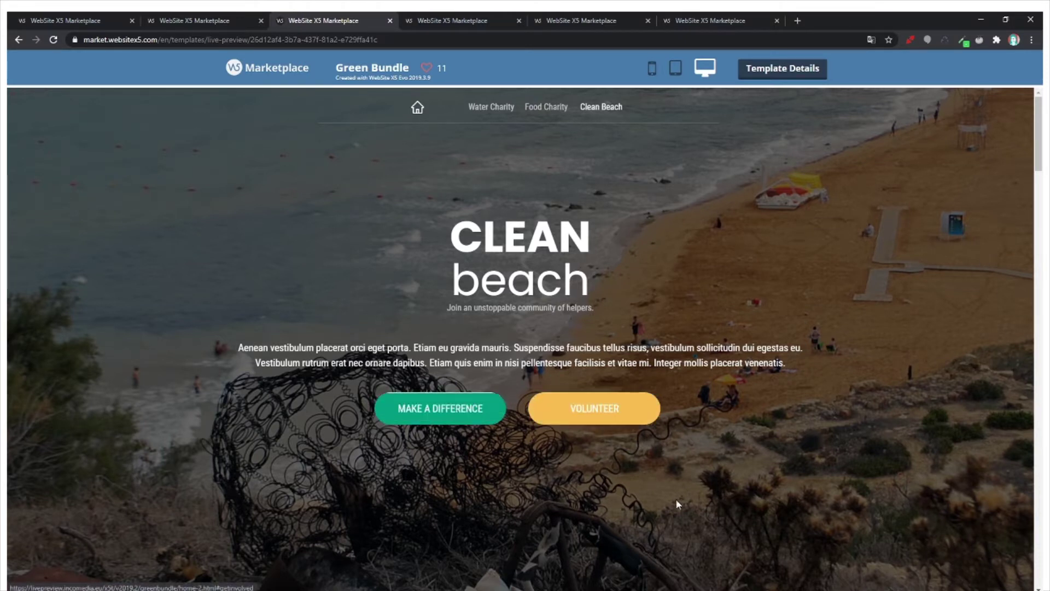
left_click_drag(1038, 165, 855, 327)
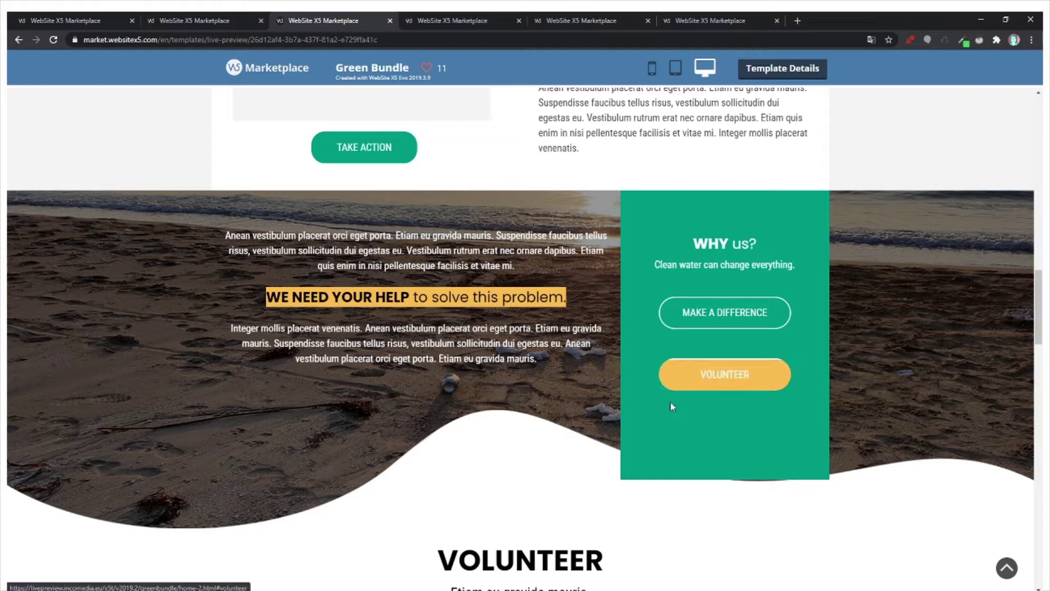
left_click(487, 22)
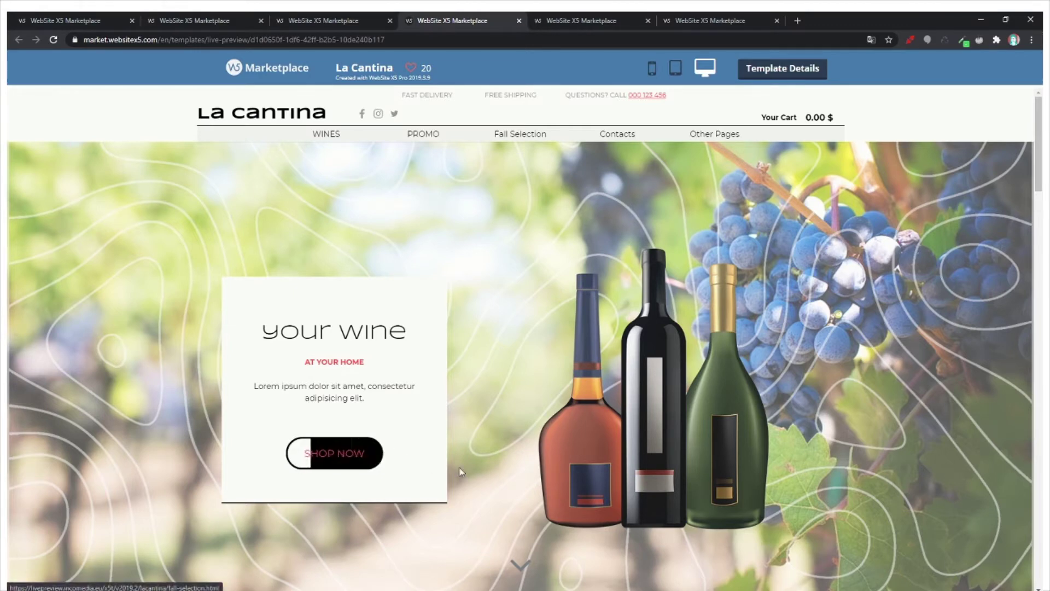
Scroll the La Cantina preview past Special Wines to the Red Selection DISCOVER button
left_click_drag(1039, 154, 978, 267)
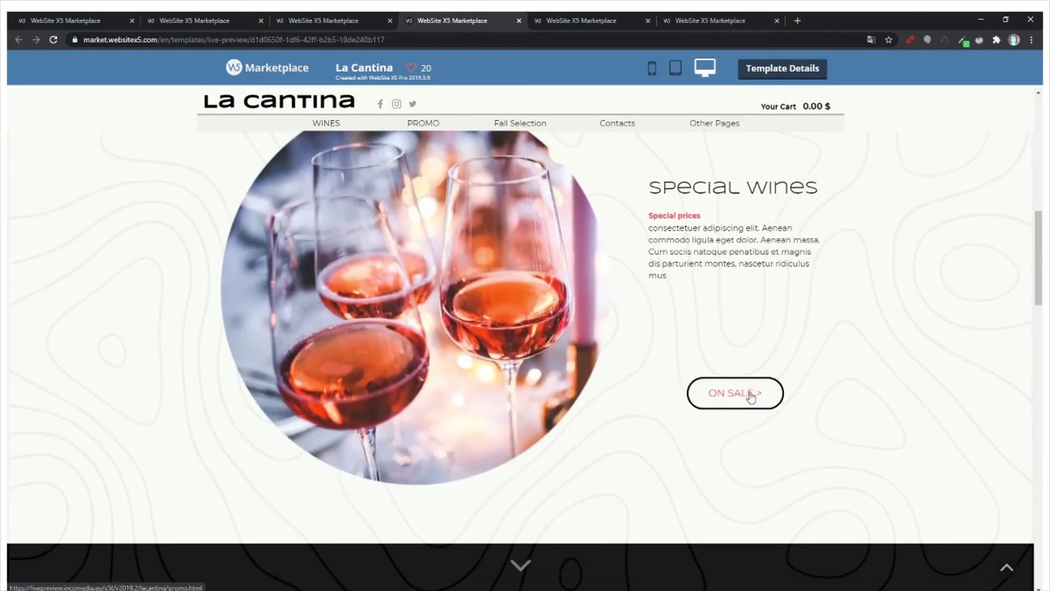
left_click_drag(1039, 247, 1040, 340)
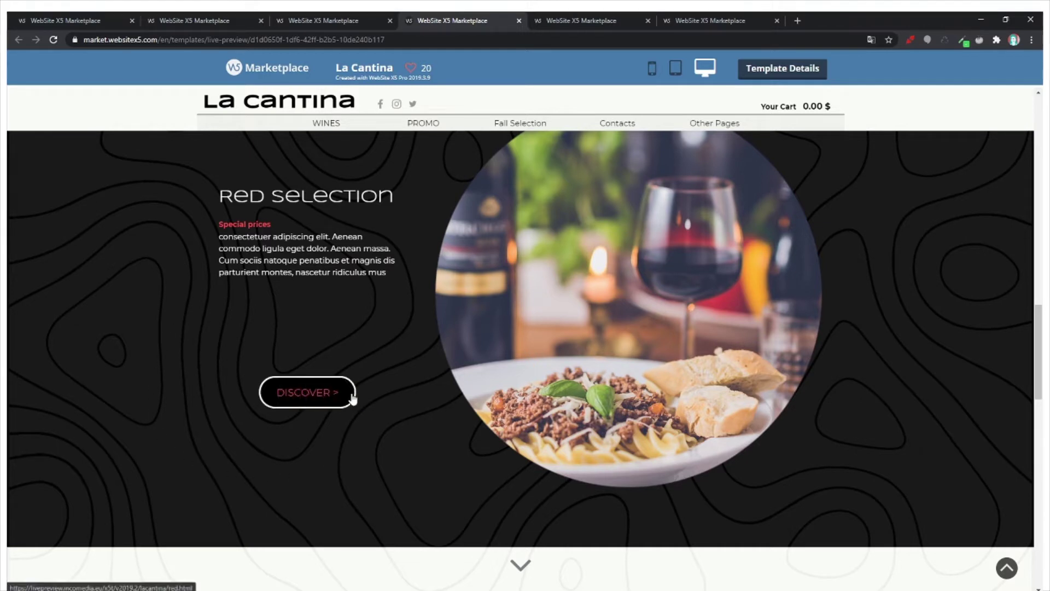
Show The Academy preview scrolled to its Welcome section's Find us! button
left_click(571, 23)
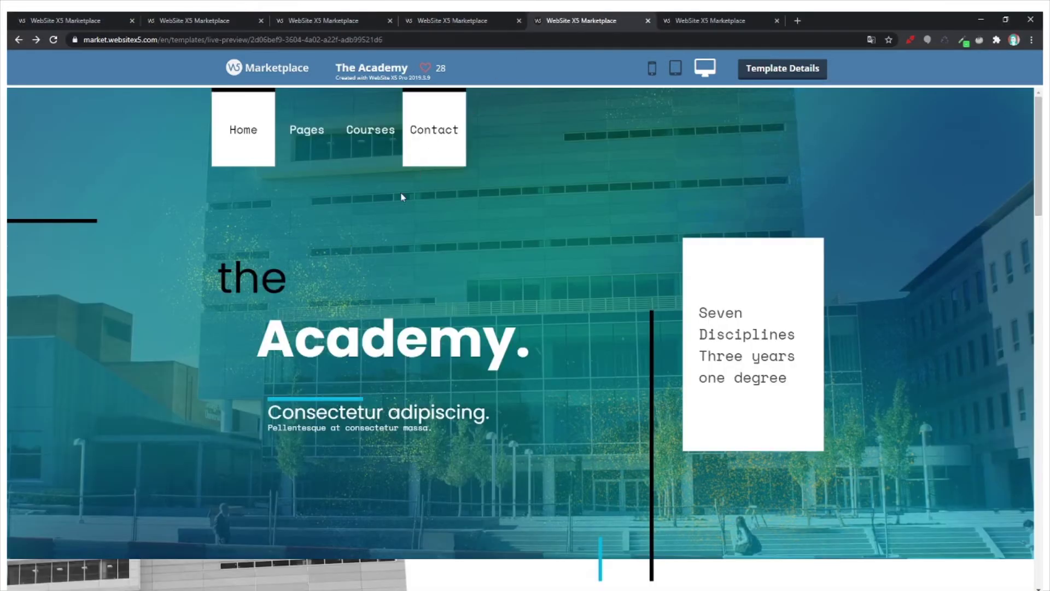
left_click_drag(1037, 190, 1024, 312)
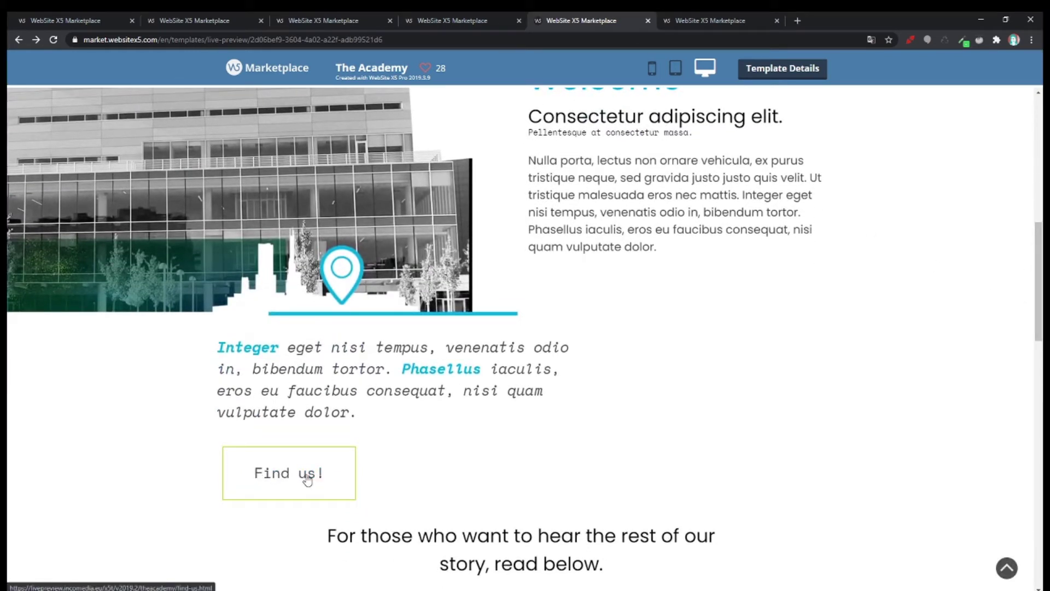
Check the Museum template's Have a tour > button, then minimize the browser to the project
left_click(711, 19)
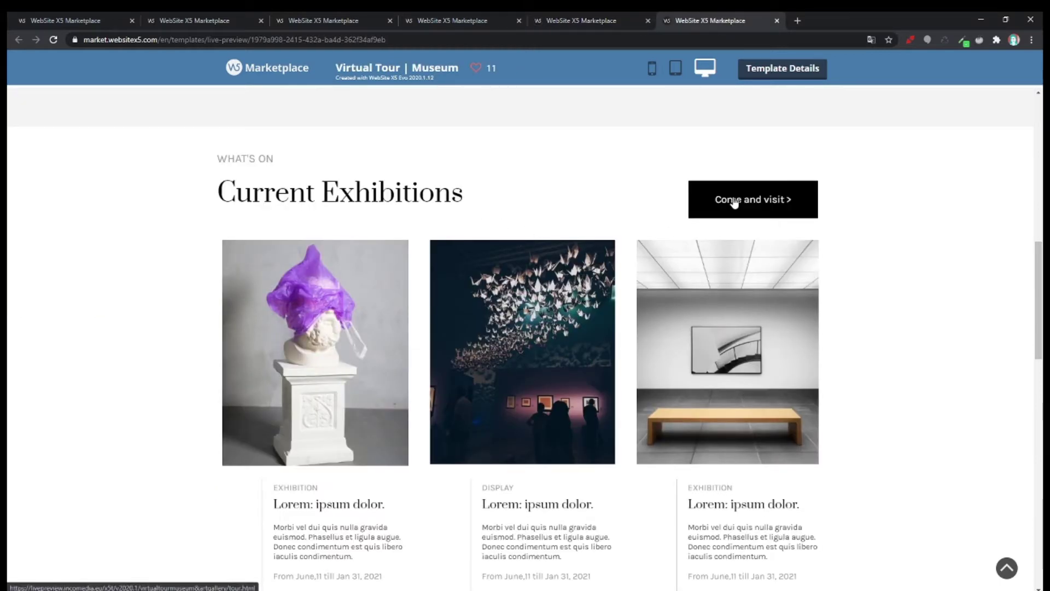
scroll(734, 203, "up", 6)
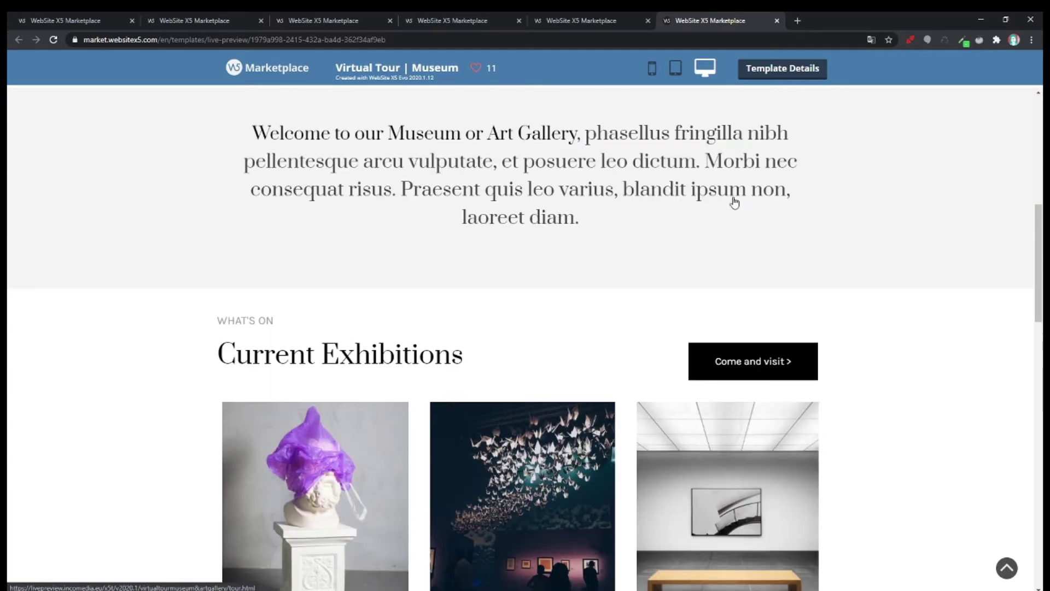
scroll(734, 202, "up", 3)
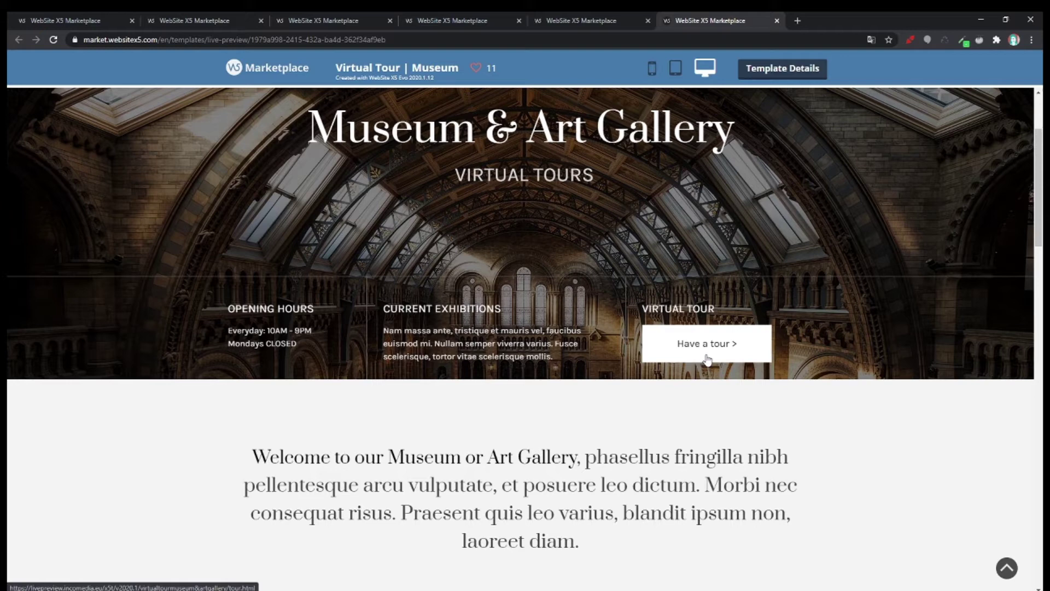
scroll(830, 407, "up", 3)
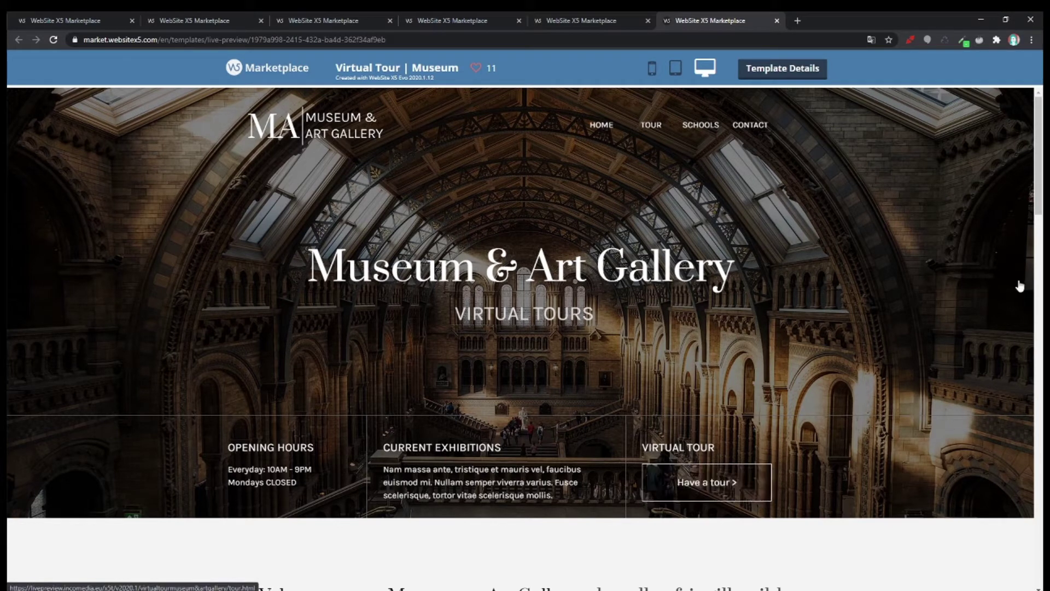
left_click(981, 19)
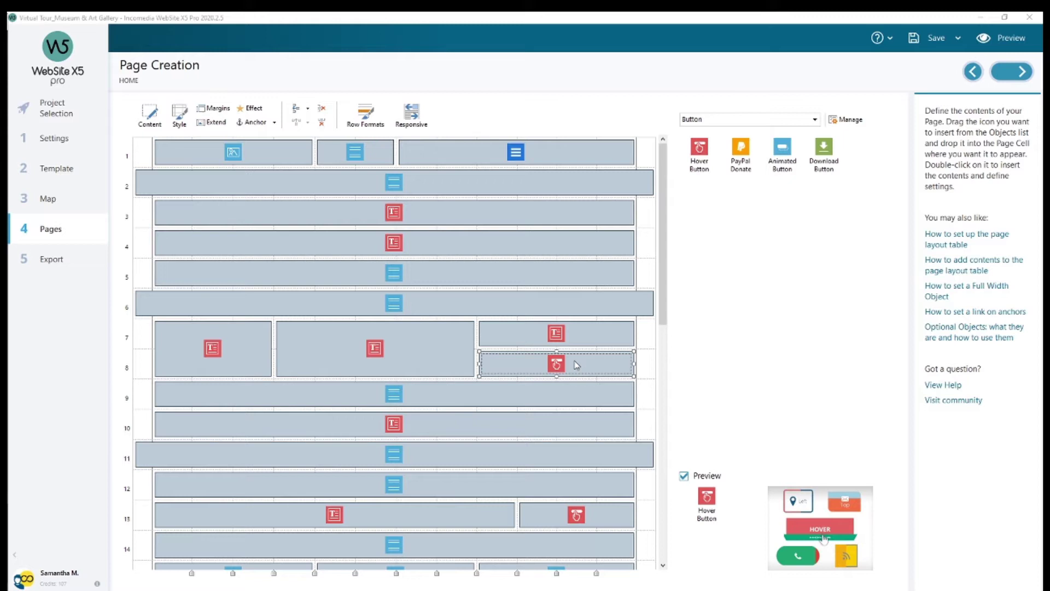
left_click(848, 119)
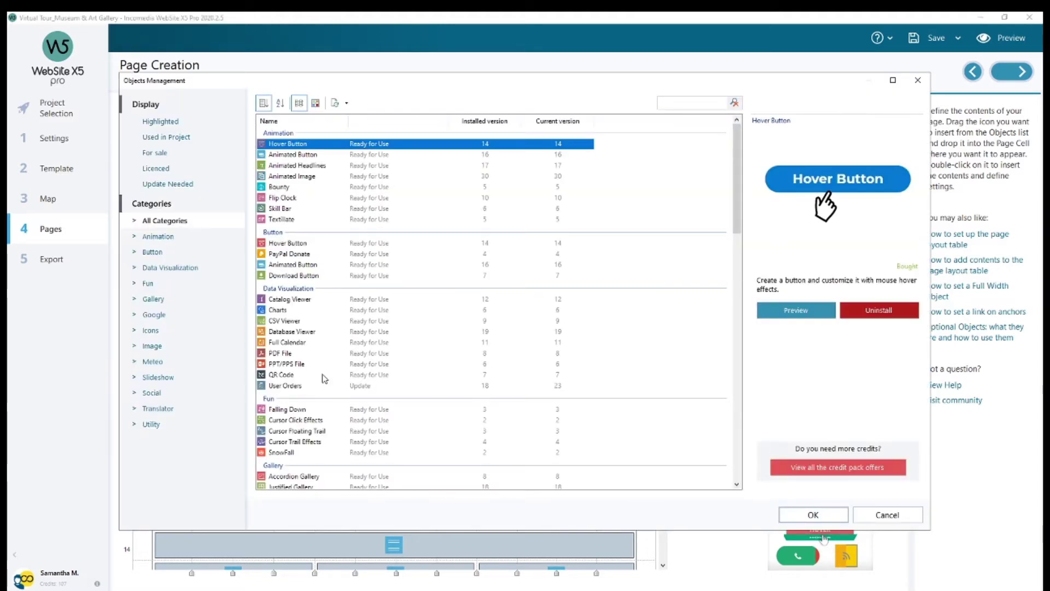
left_click(157, 251)
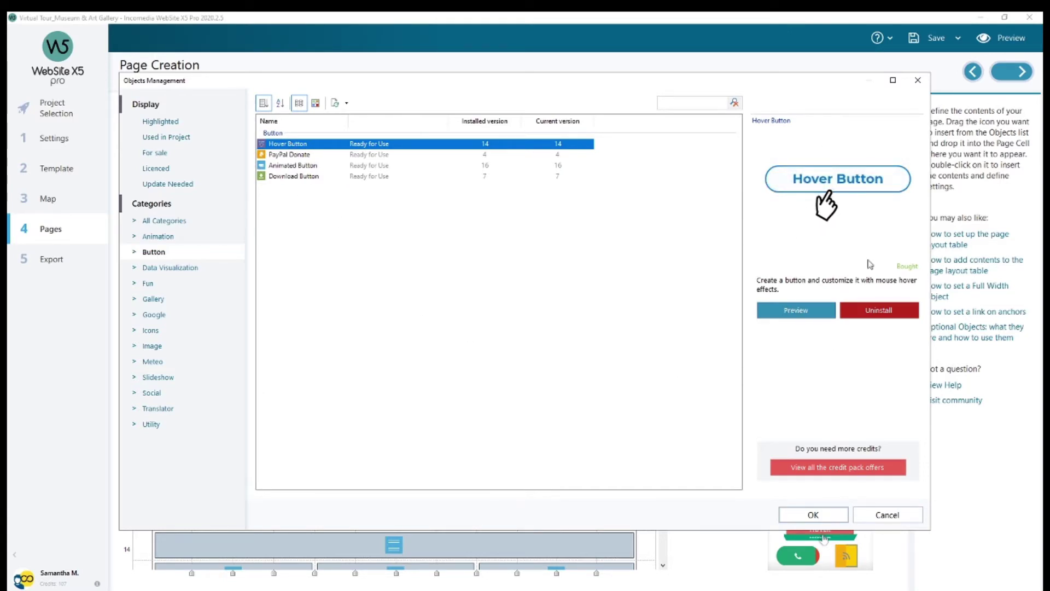
left_click(813, 512)
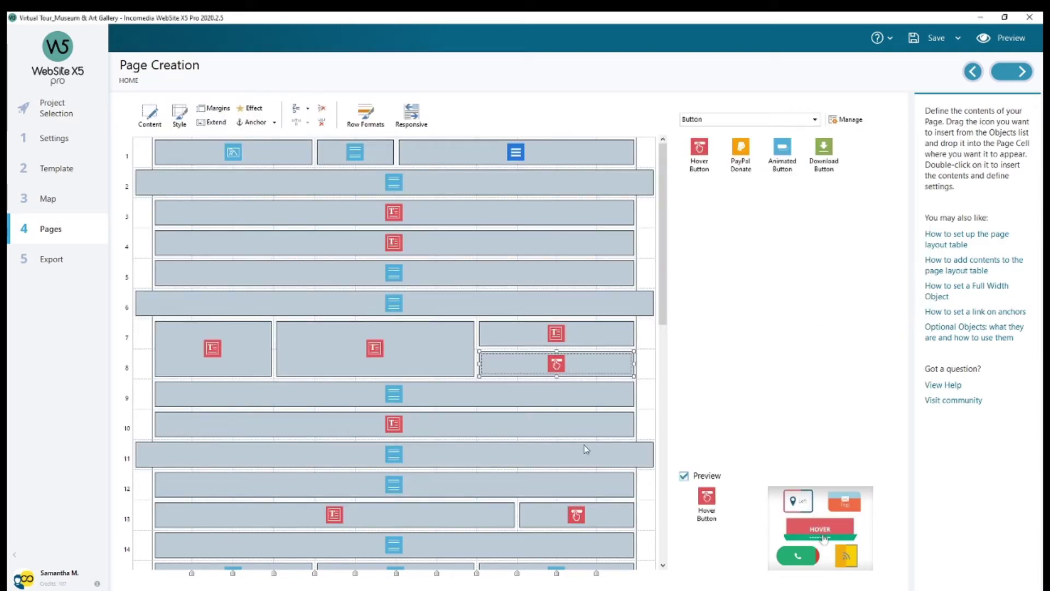
Link the row-8 hover button to the TOUR page chosen from the sitemap
double_click(580, 364)
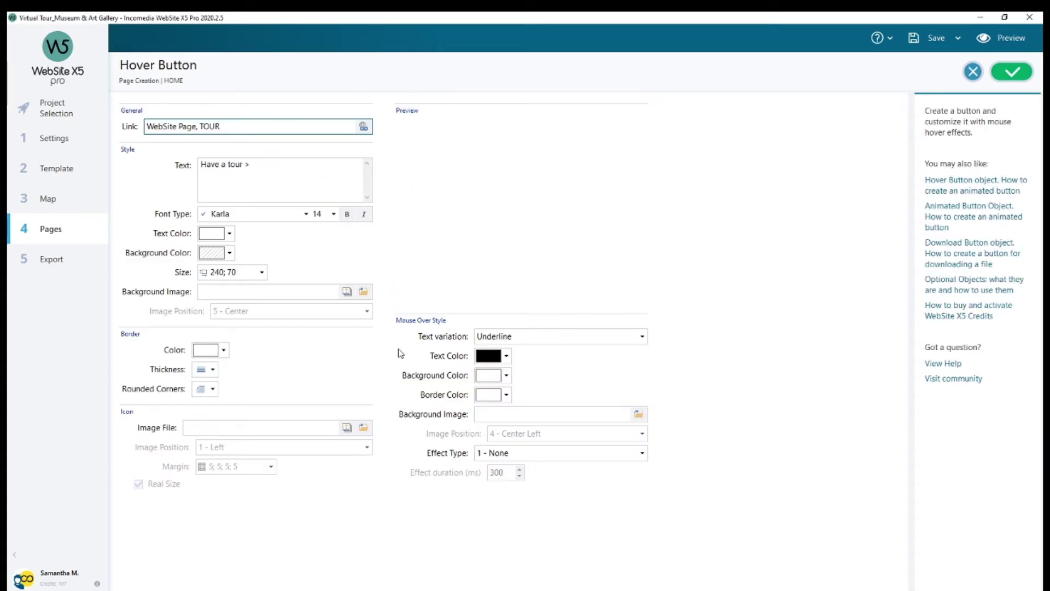
left_click(363, 127)
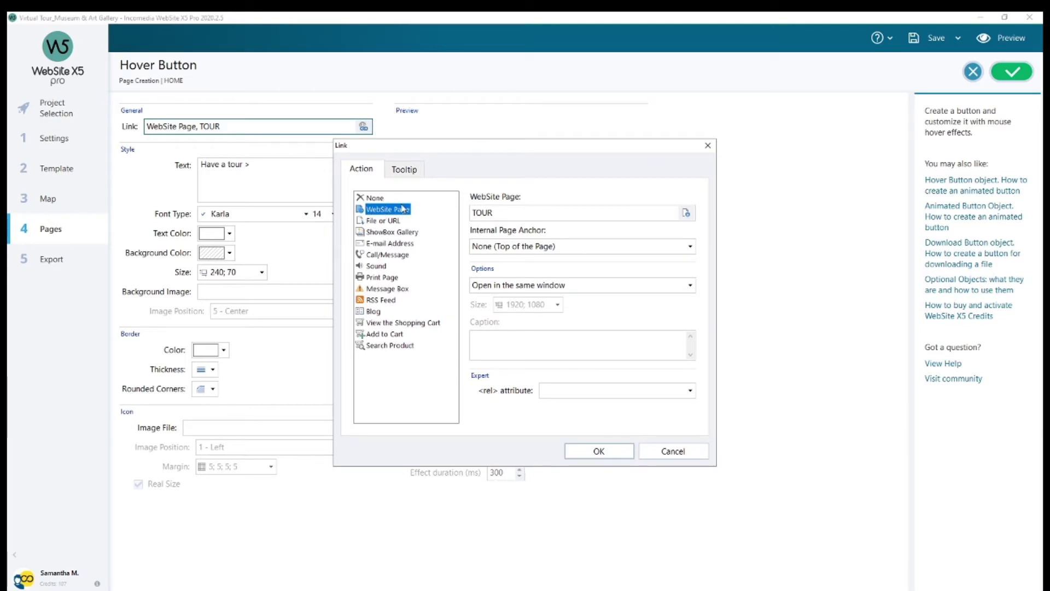
left_click(686, 213)
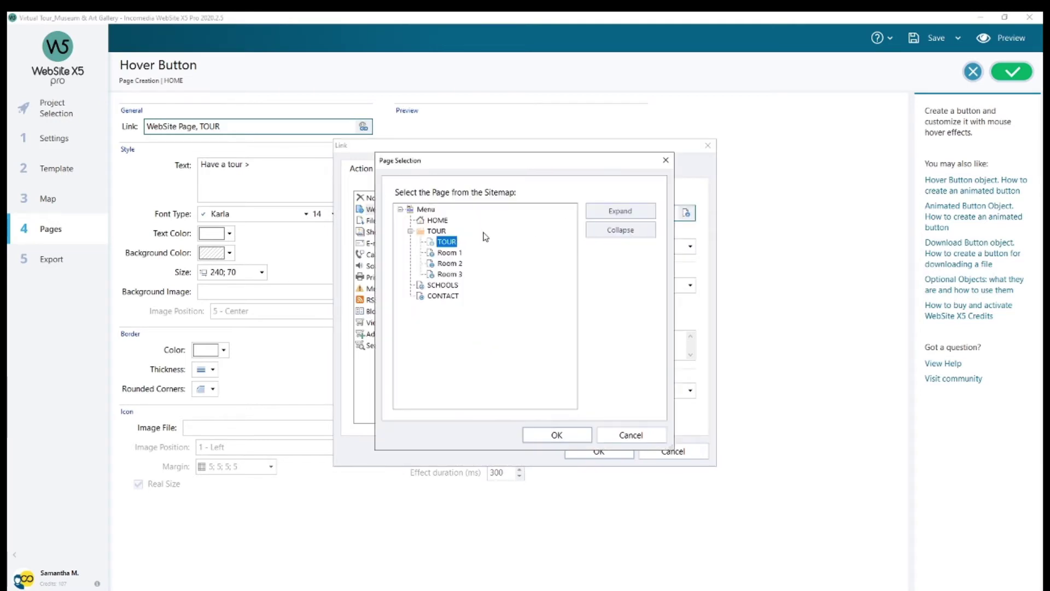
left_click(559, 436)
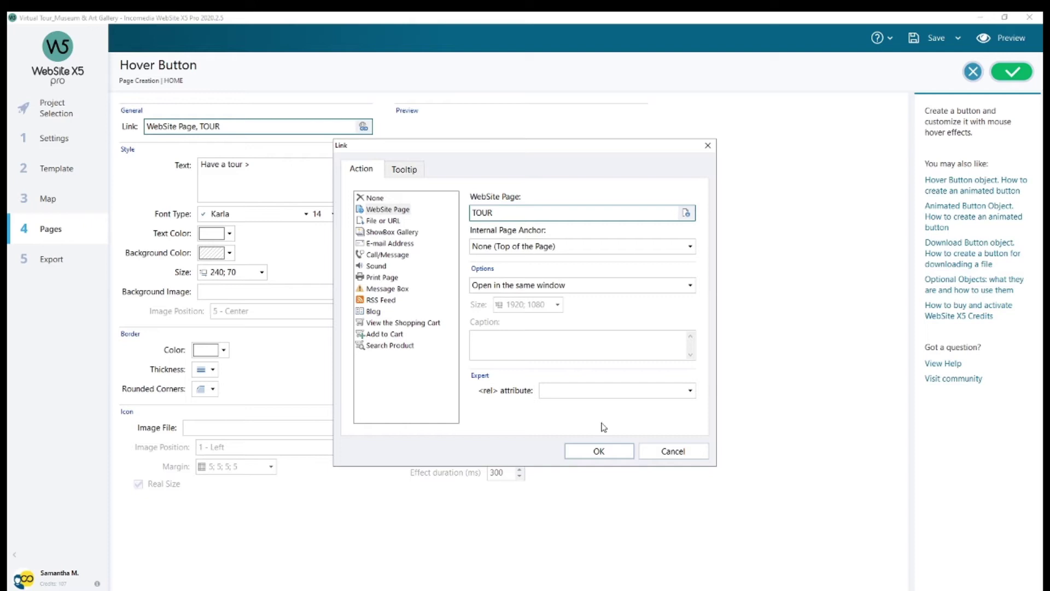
left_click(605, 452)
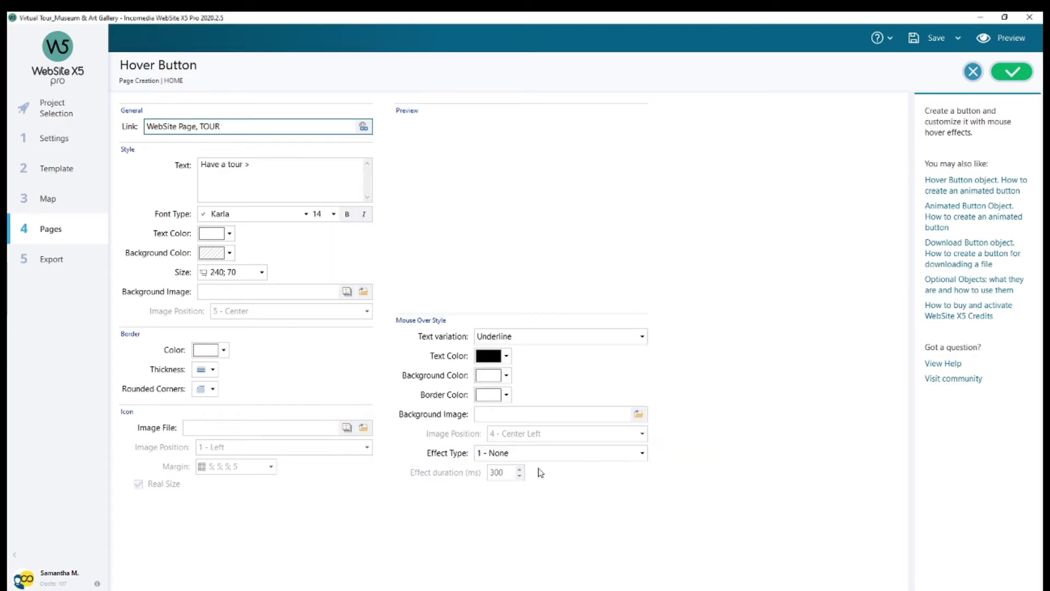
Select the 'Have a tour >' text in the button's Text box
left_click_drag(264, 163, 200, 162)
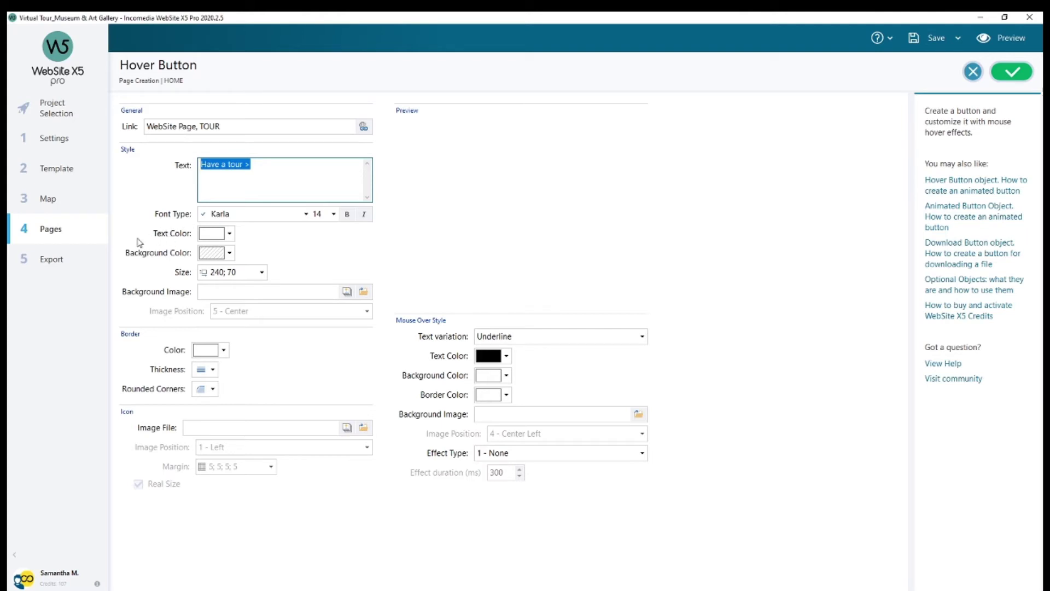
Set the button's Style background colour to black
left_click(232, 253)
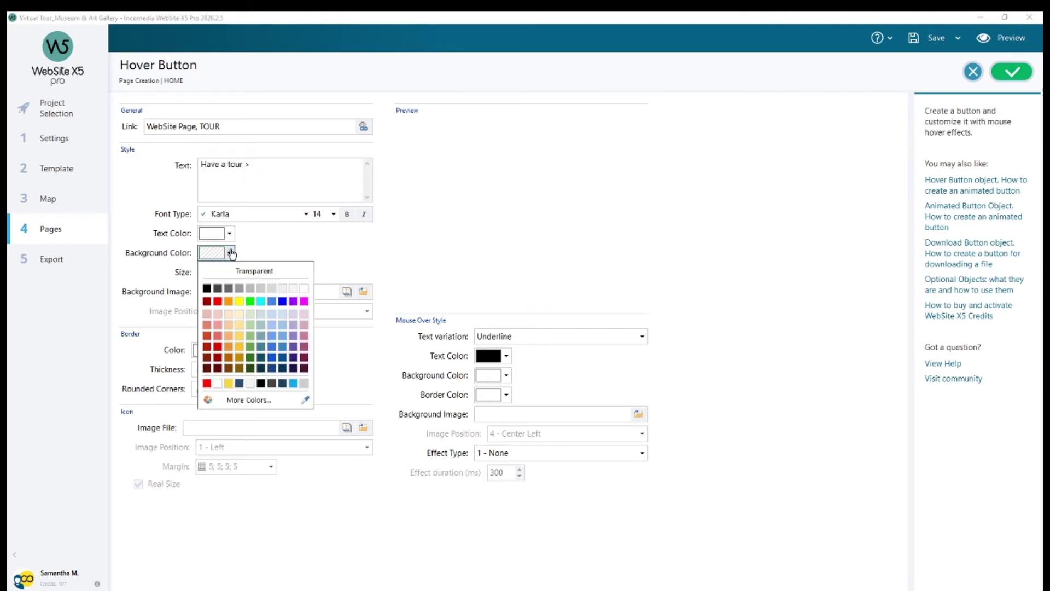
left_click(211, 290)
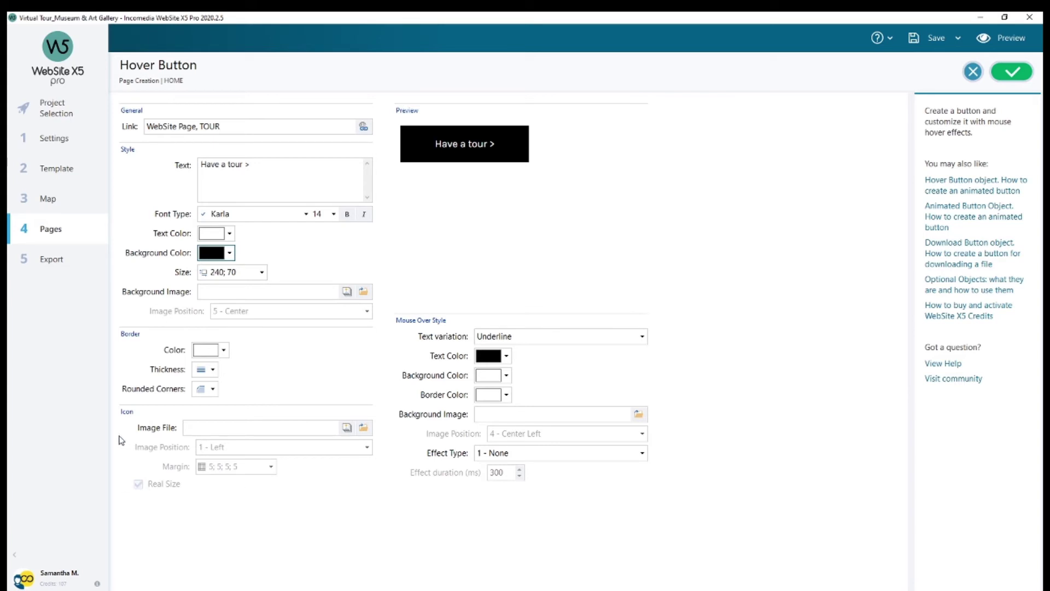
left_click(364, 427)
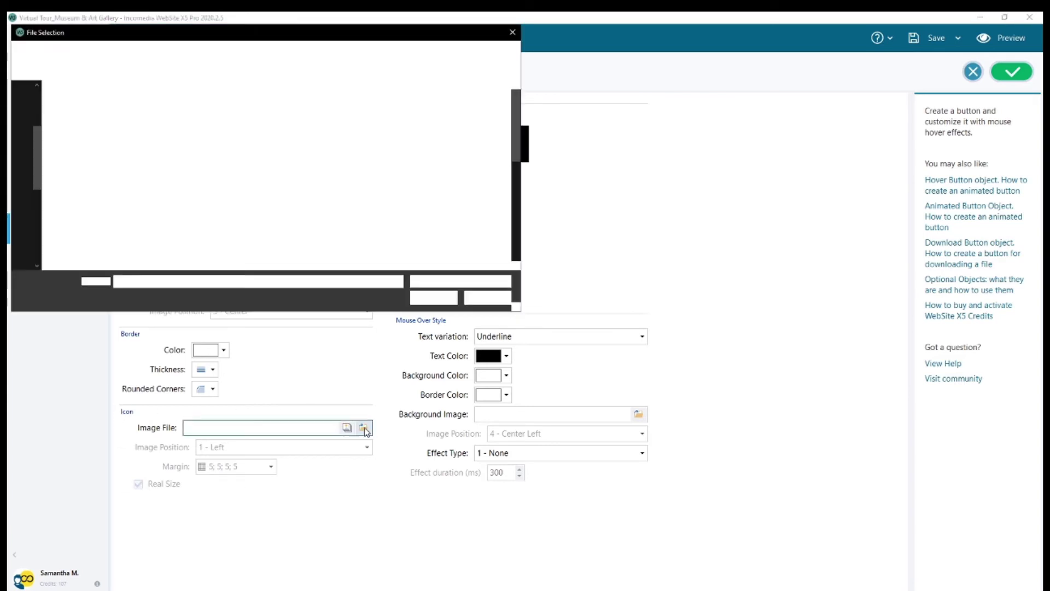
left_click(80, 137)
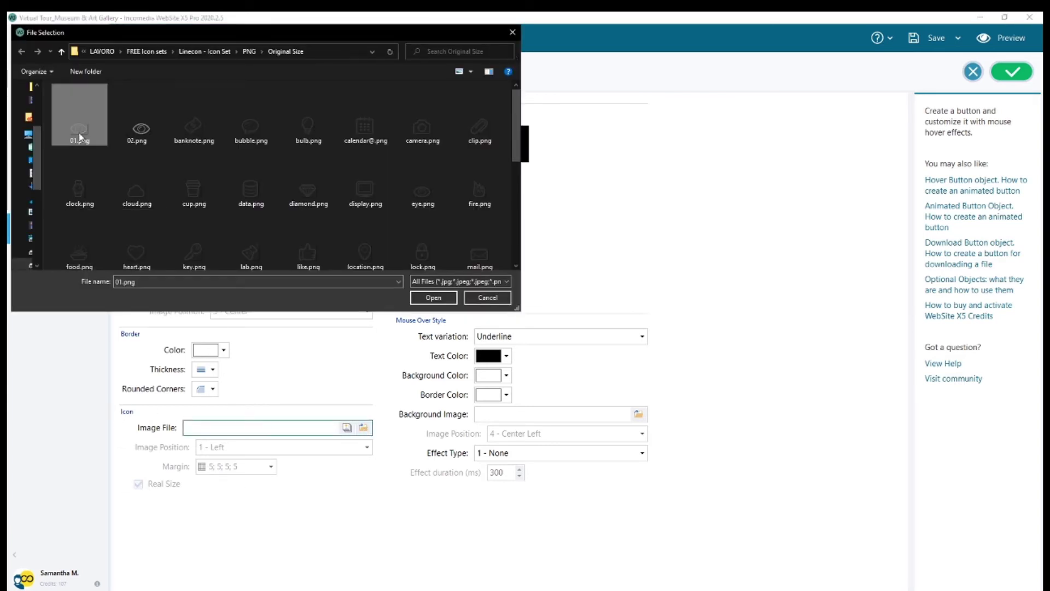
double_click(80, 137)
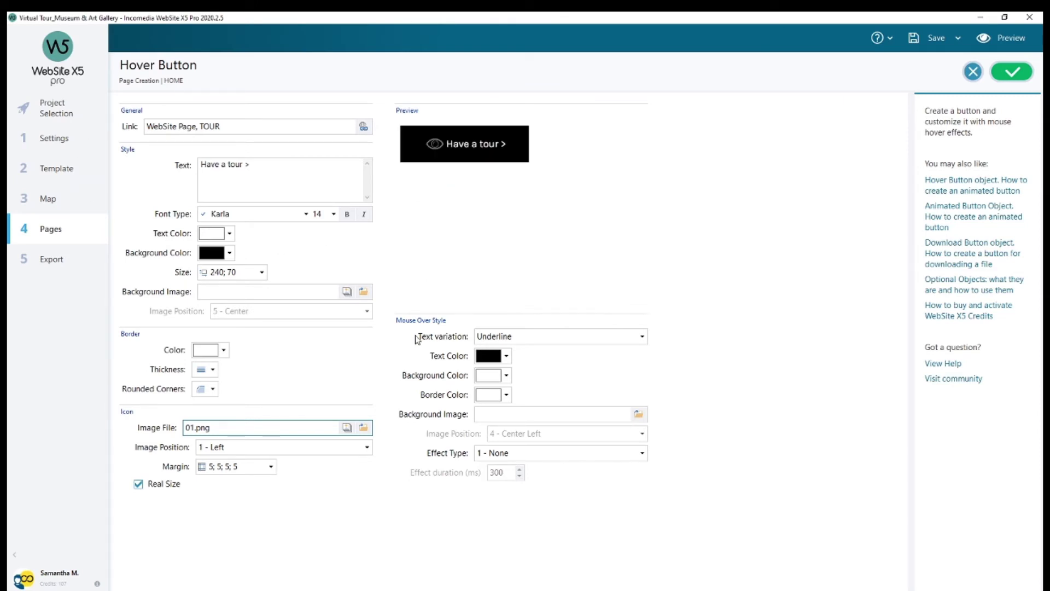
left_click(285, 452)
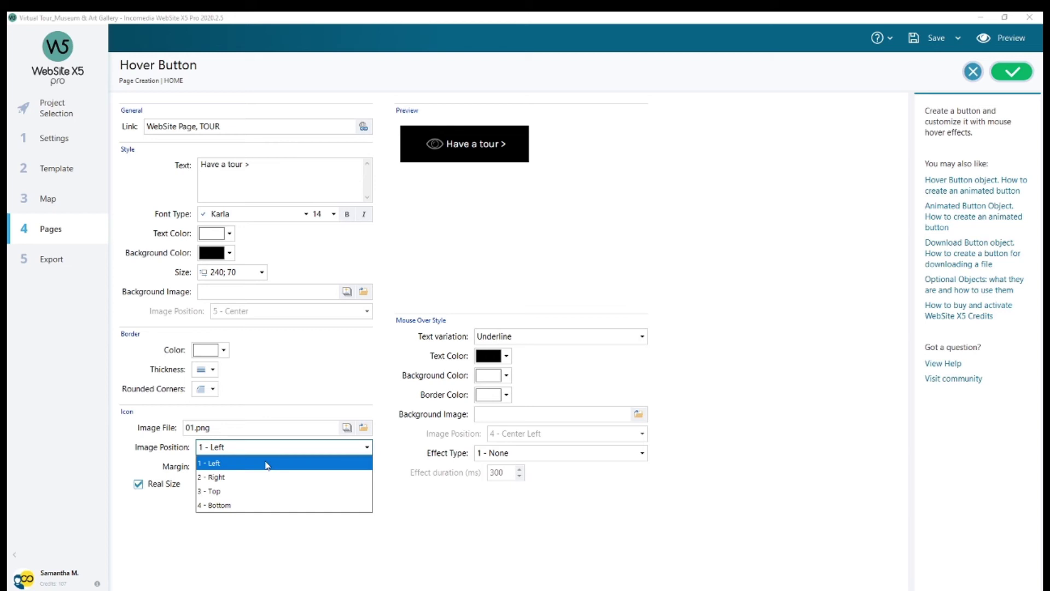
left_click(244, 537)
left_click(235, 471)
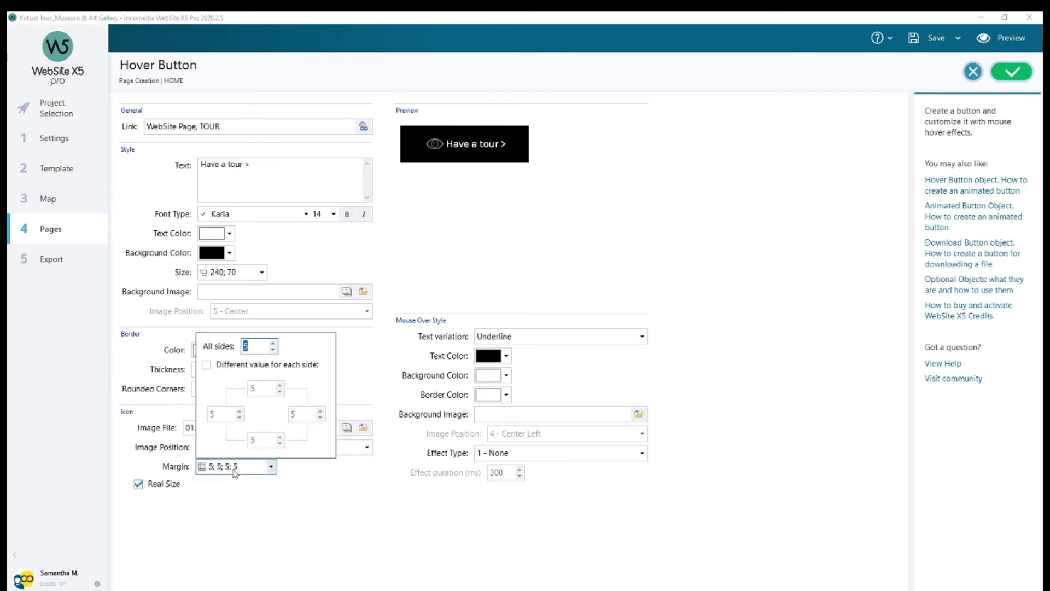
left_click(235, 470)
left_click(138, 484)
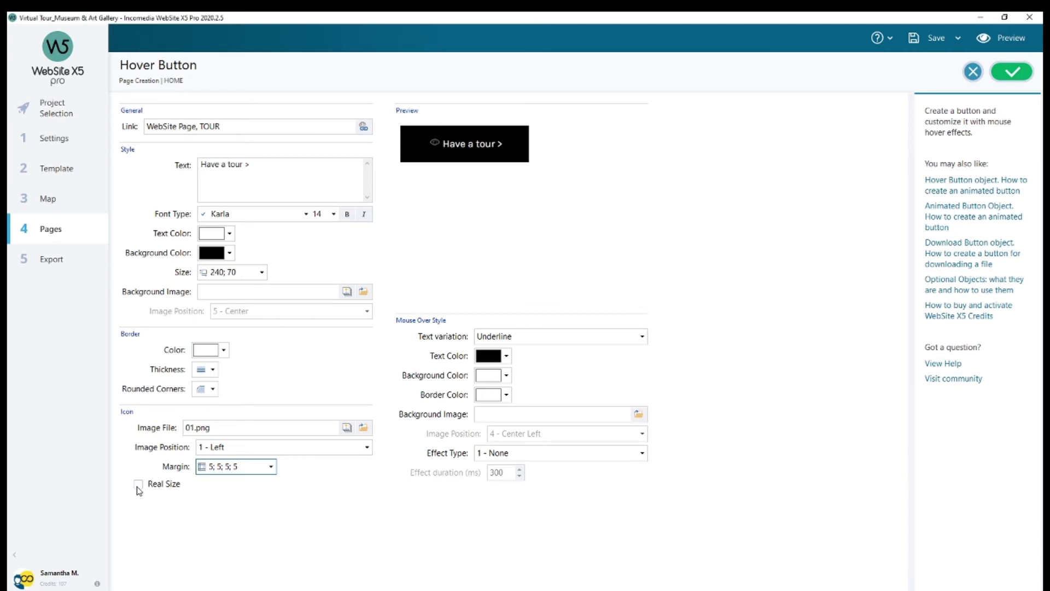
left_click(138, 485)
right_click(258, 430)
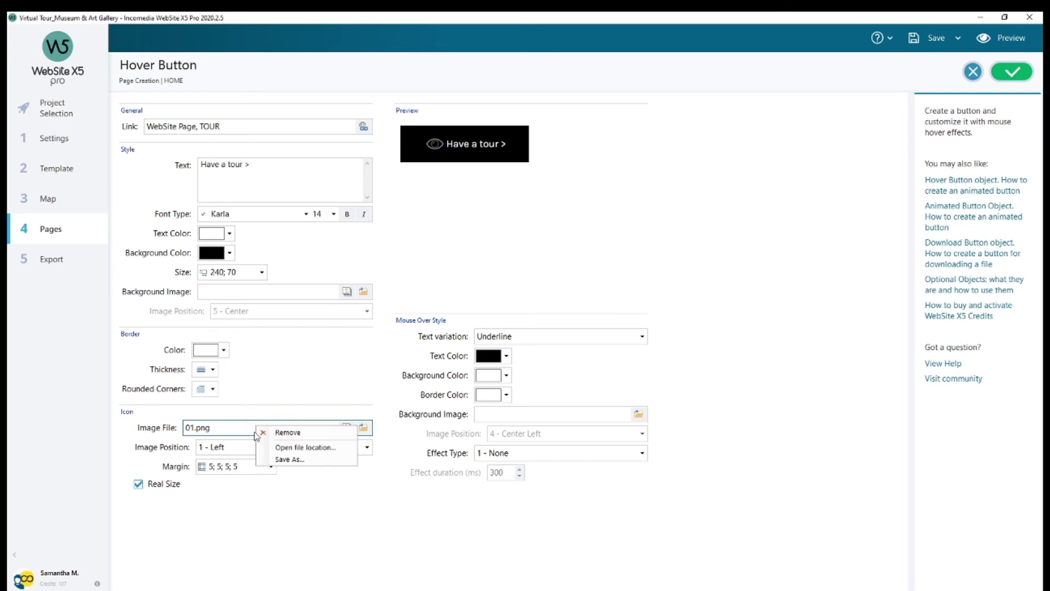
left_click(295, 434)
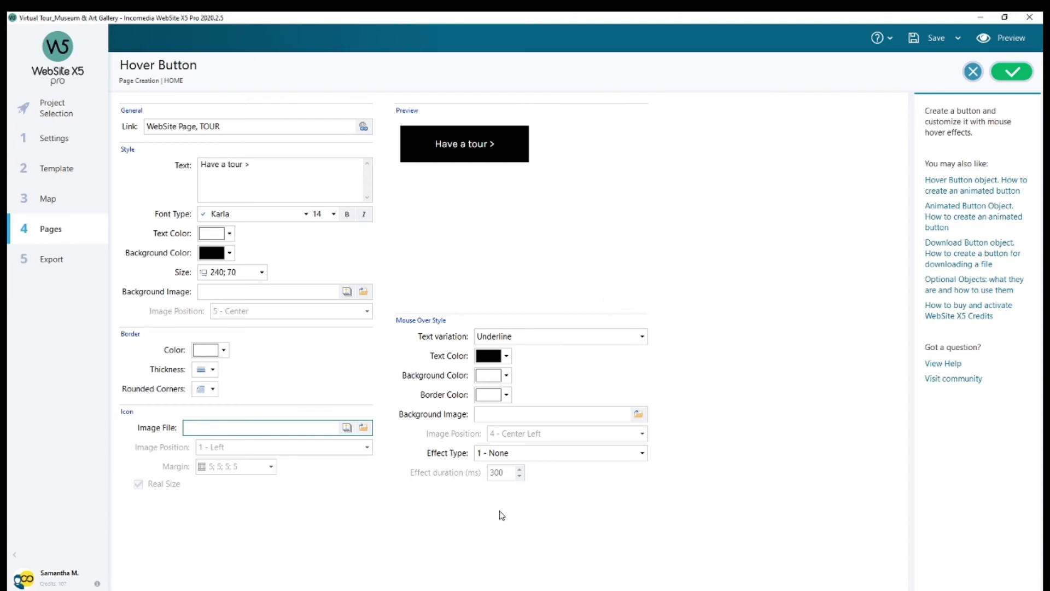
left_click(643, 338)
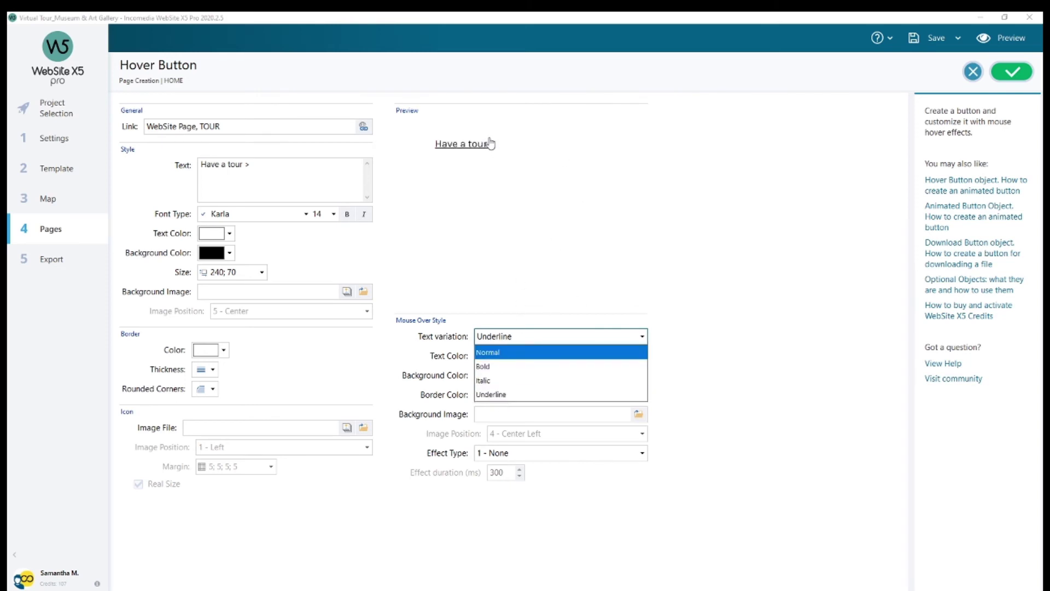
left_click(419, 350)
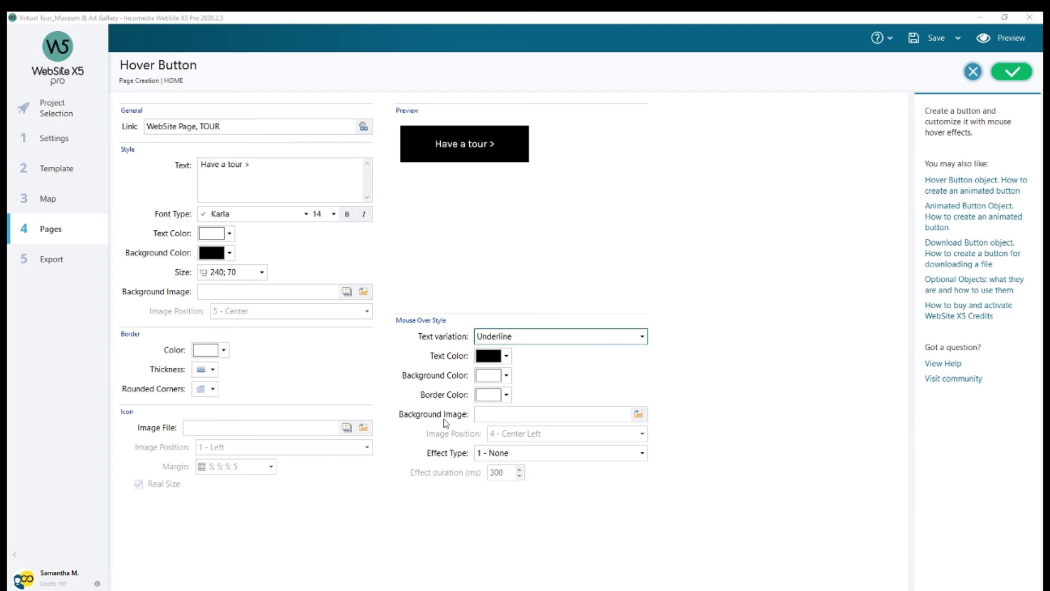
left_click(638, 414)
left_click(144, 133)
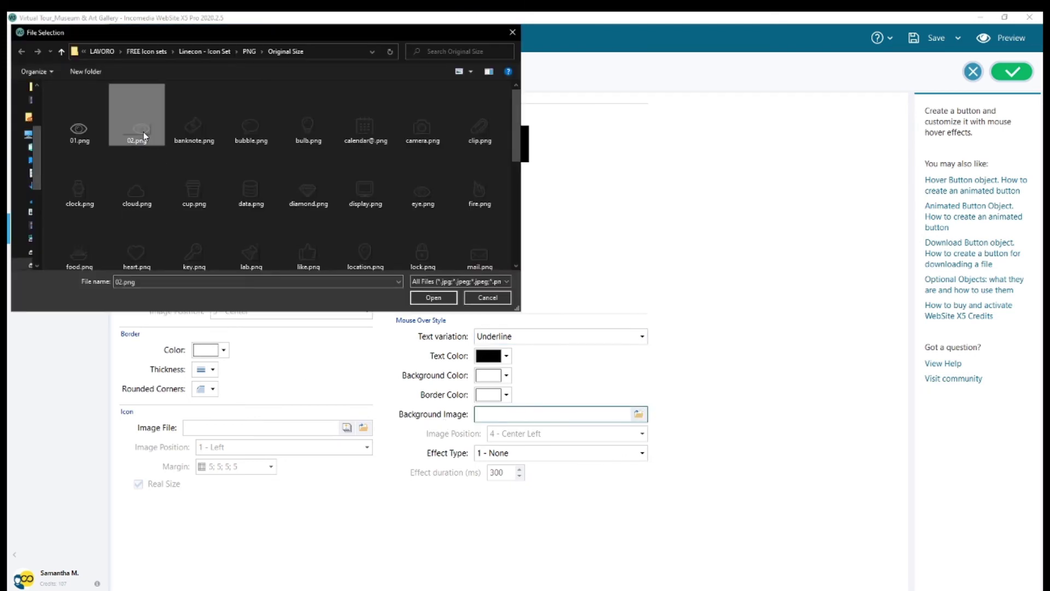
double_click(143, 132)
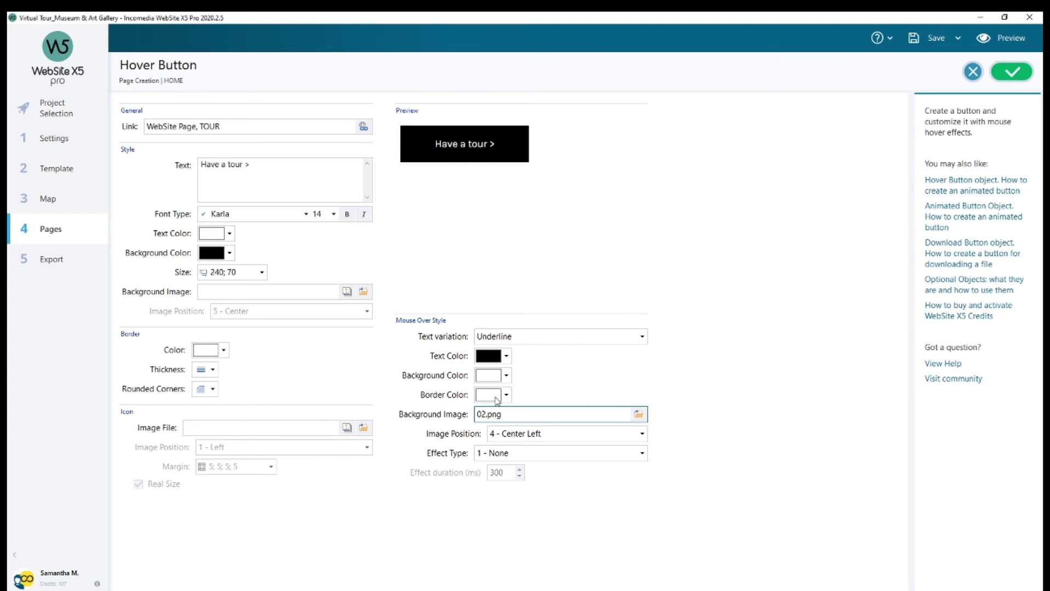
left_click(567, 432)
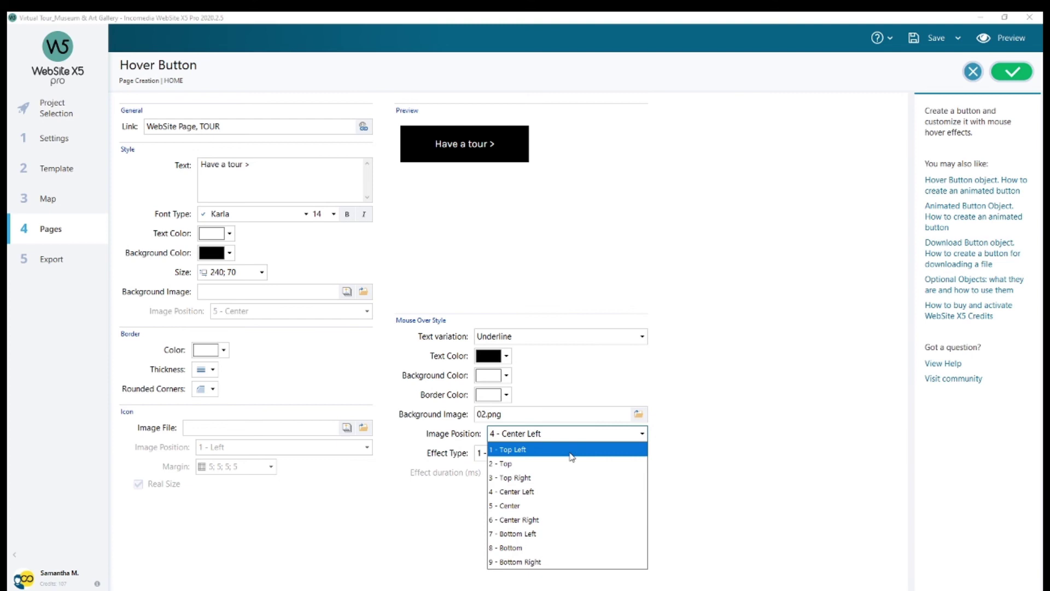
left_click(575, 506)
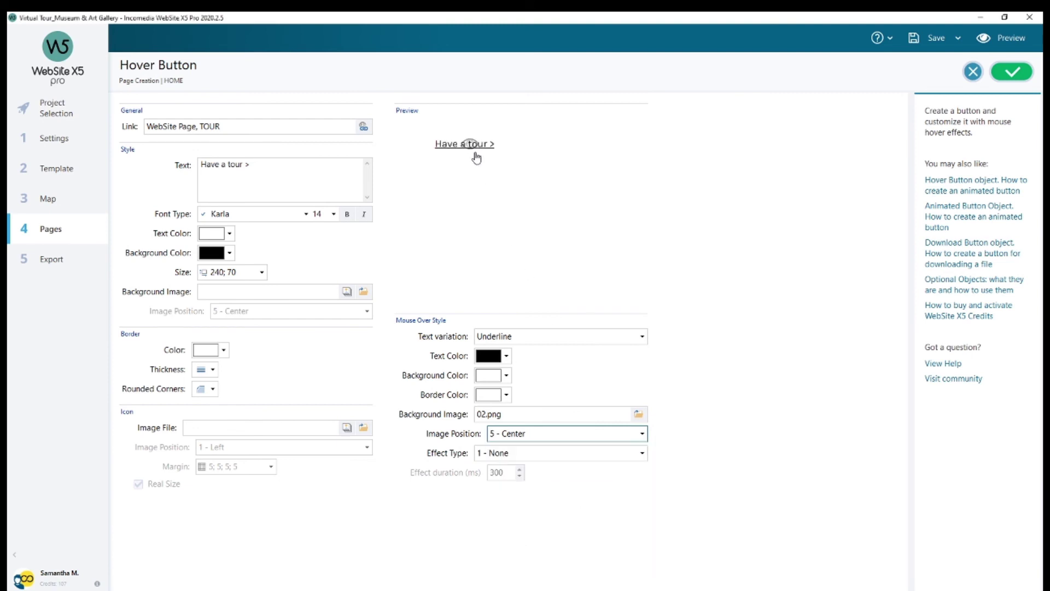
left_click(570, 432)
left_click(546, 546)
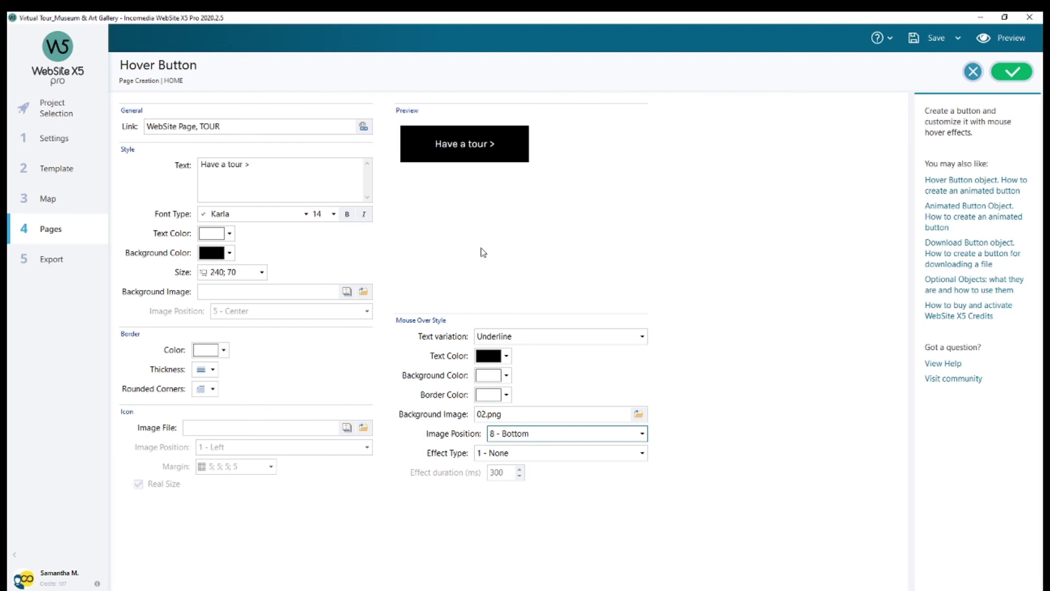
right_click(584, 415)
left_click(607, 420)
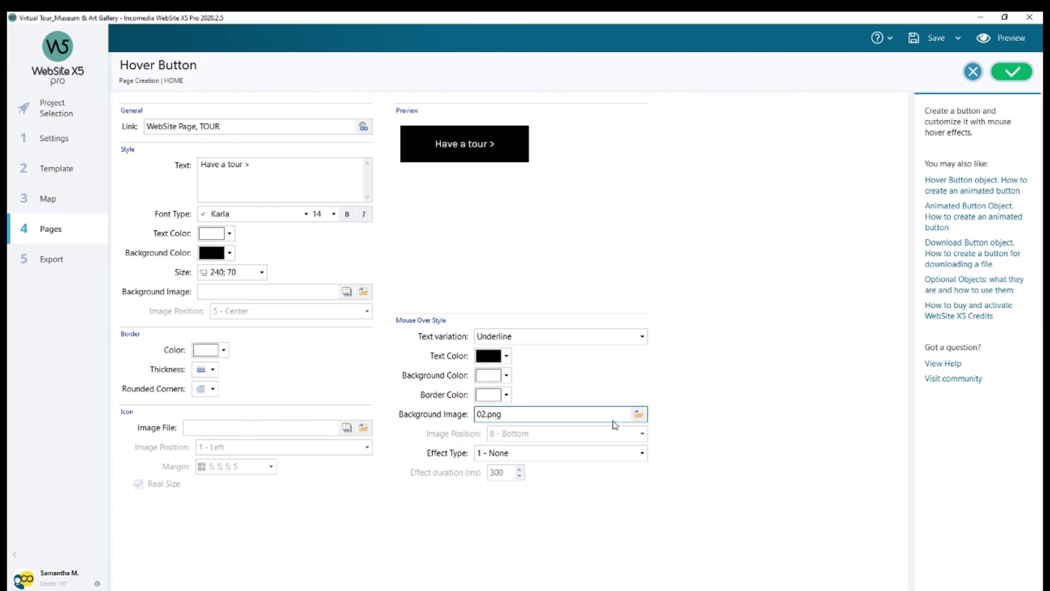
Set the mouse-over effect type to 6 - Sweep To Bottom instead of Sweep To Right
left_click(643, 453)
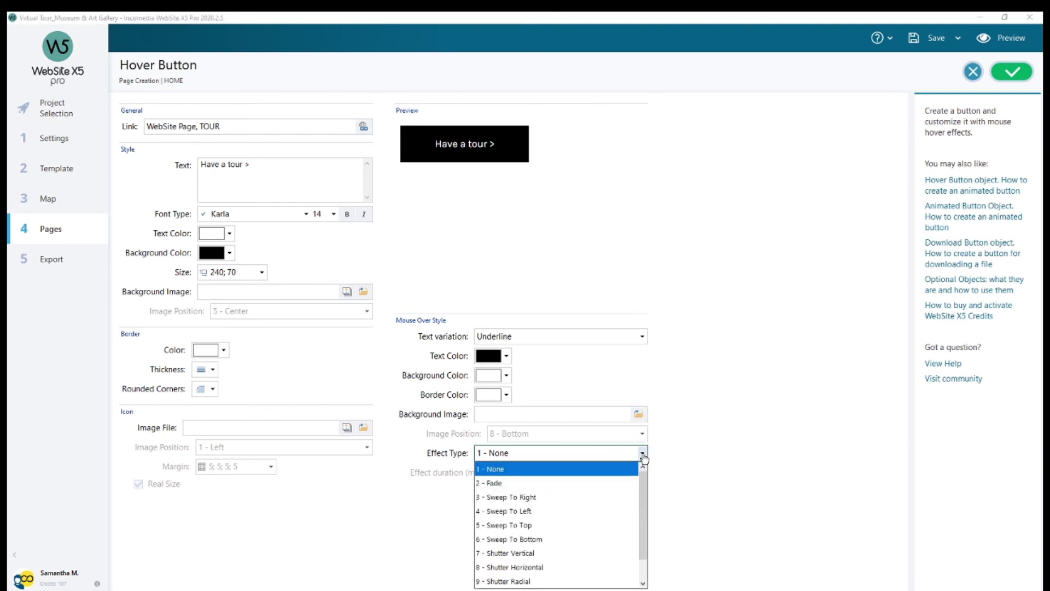
scroll(563, 479, "down", 1)
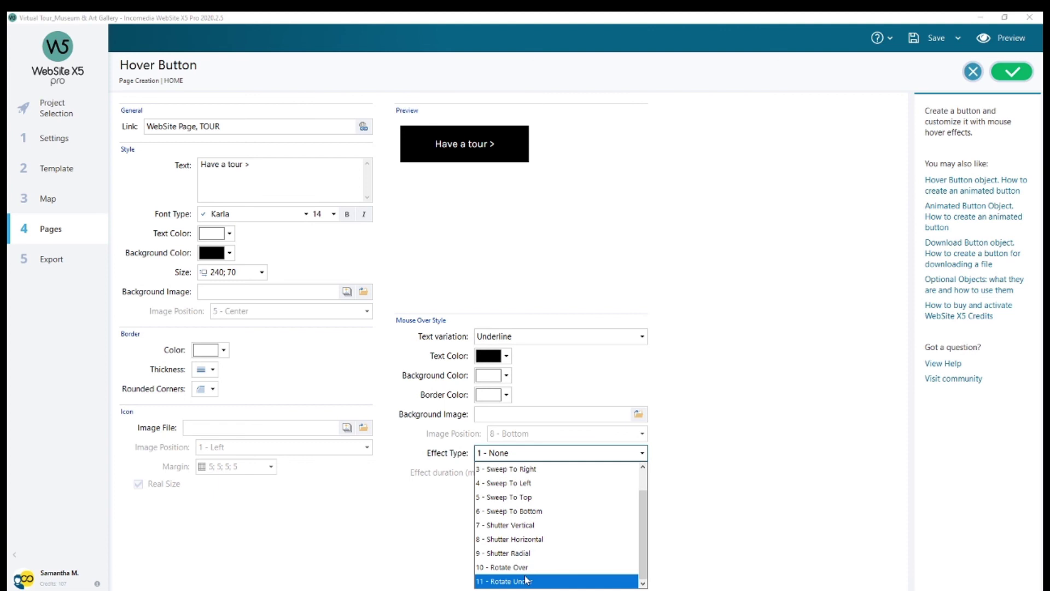
scroll(522, 524, "up", 1)
left_click(522, 497)
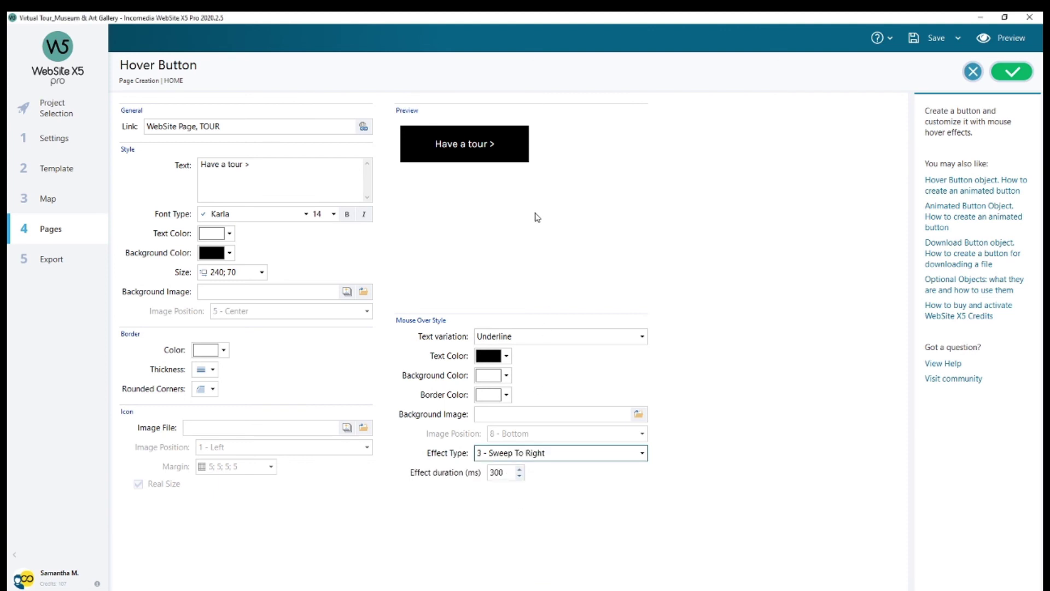
left_click(559, 453)
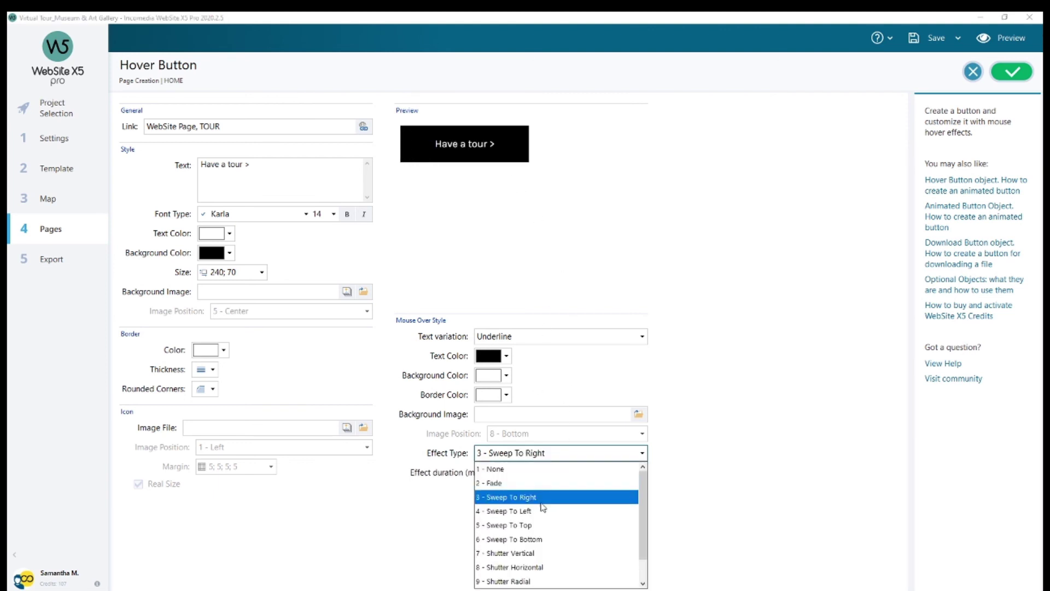
left_click(525, 539)
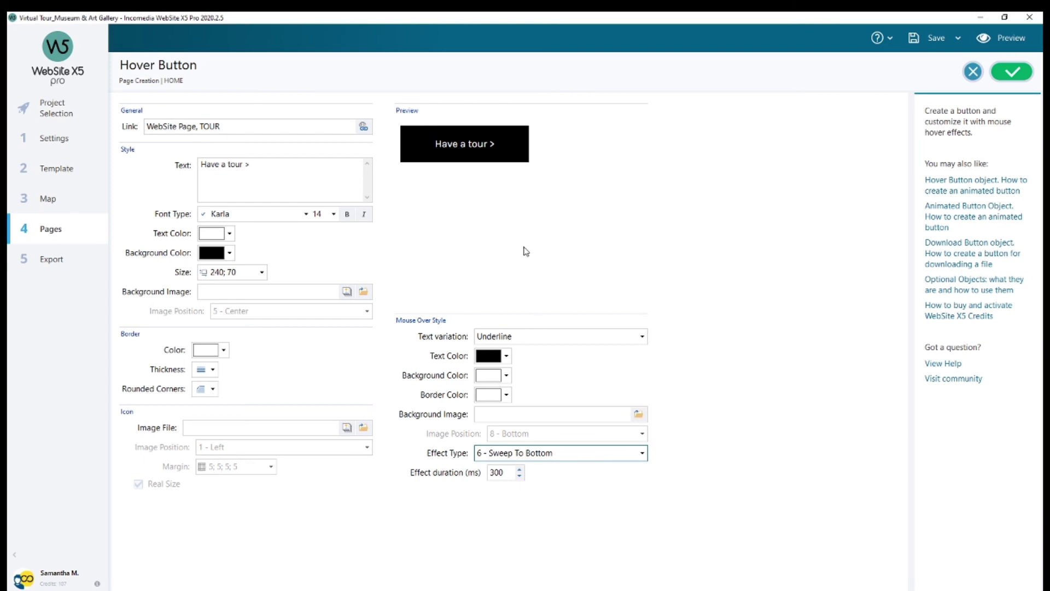
left_click(567, 455)
scroll(541, 512, "down", 1)
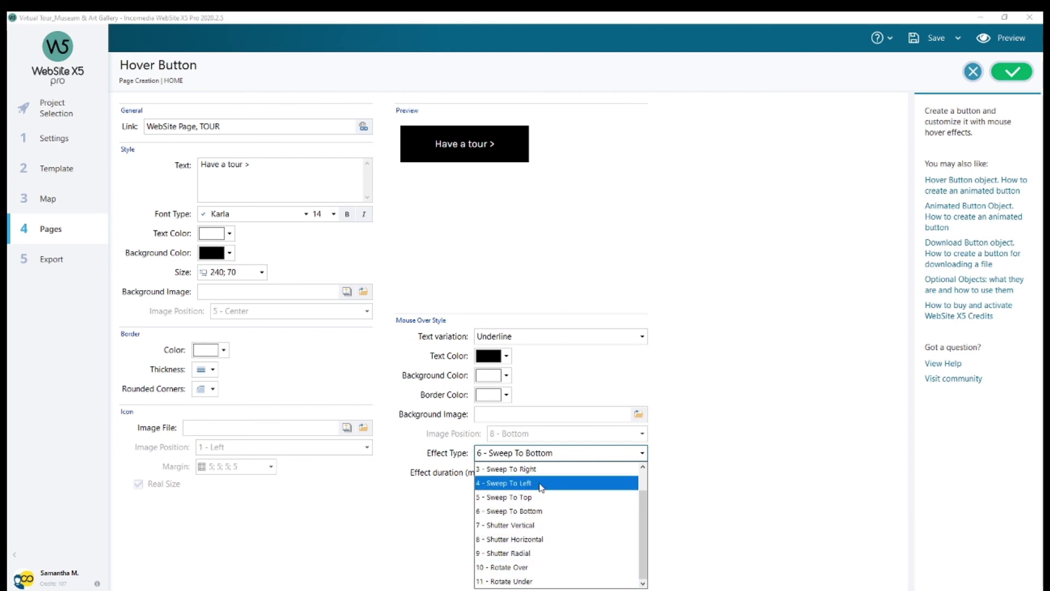
left_click(727, 396)
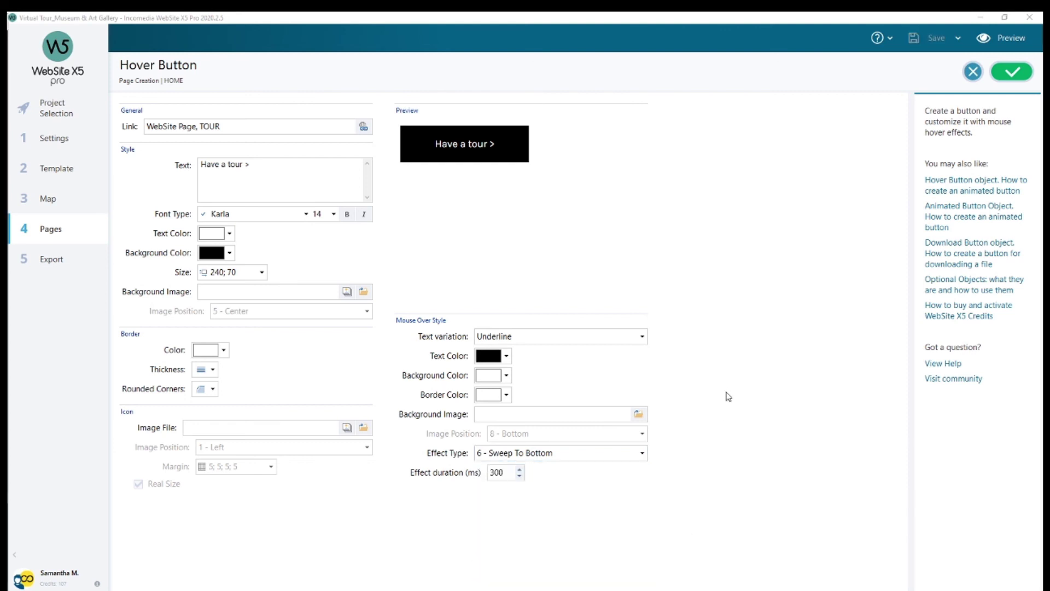